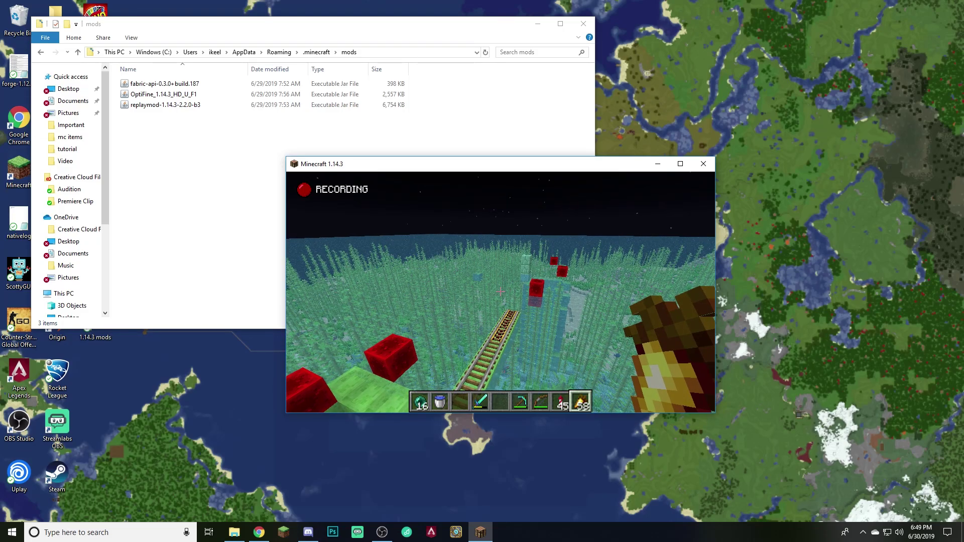
Step: Open the in-game chat while the Replay Mod recording is running
key("t")
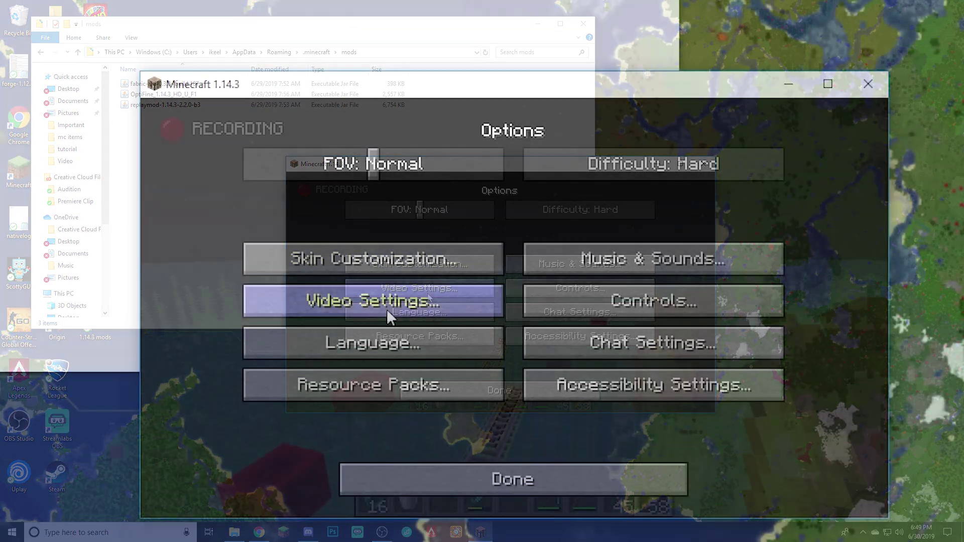
Step: View and close Video Settings, resume play, and switch to front-facing third-person view with F5
left_click(386, 304)
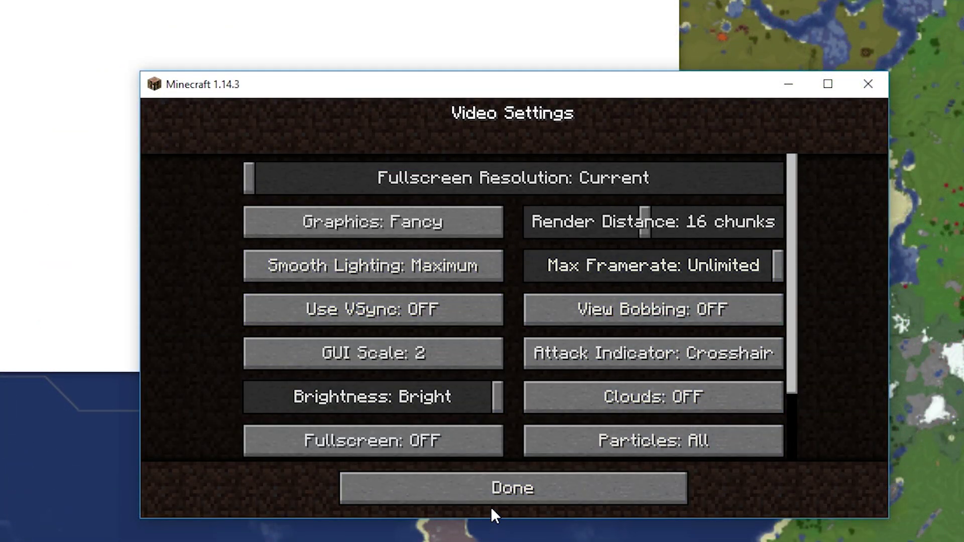
left_click(512, 490)
left_click(527, 479)
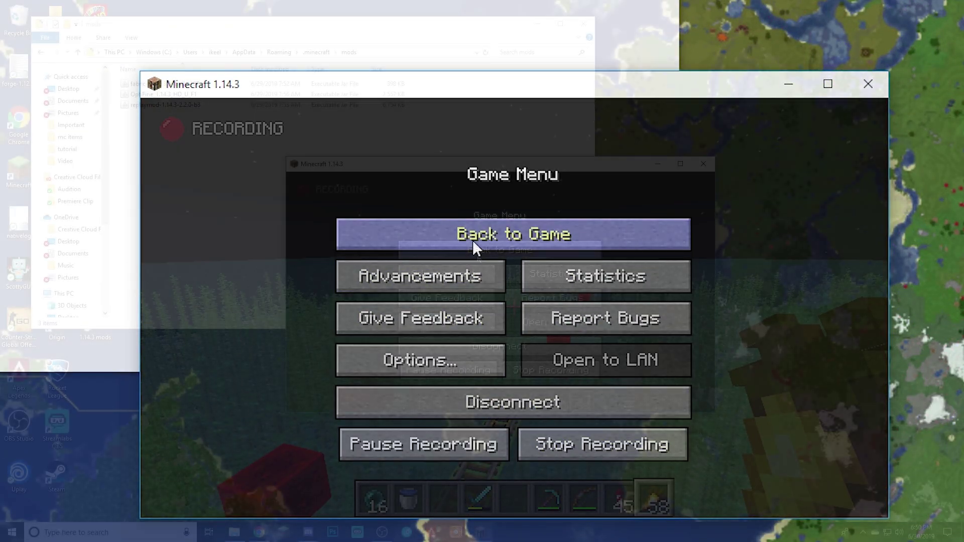
left_click(472, 241)
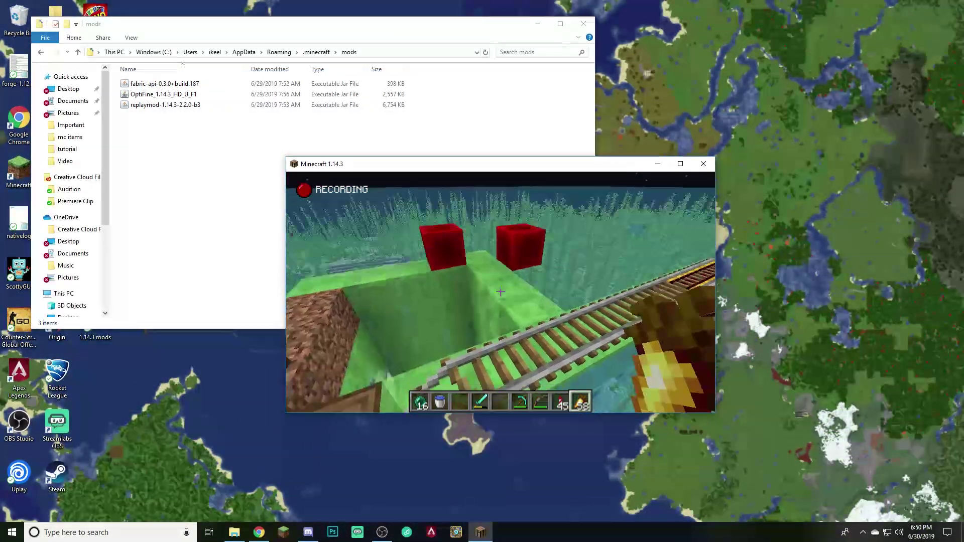
key("F5")
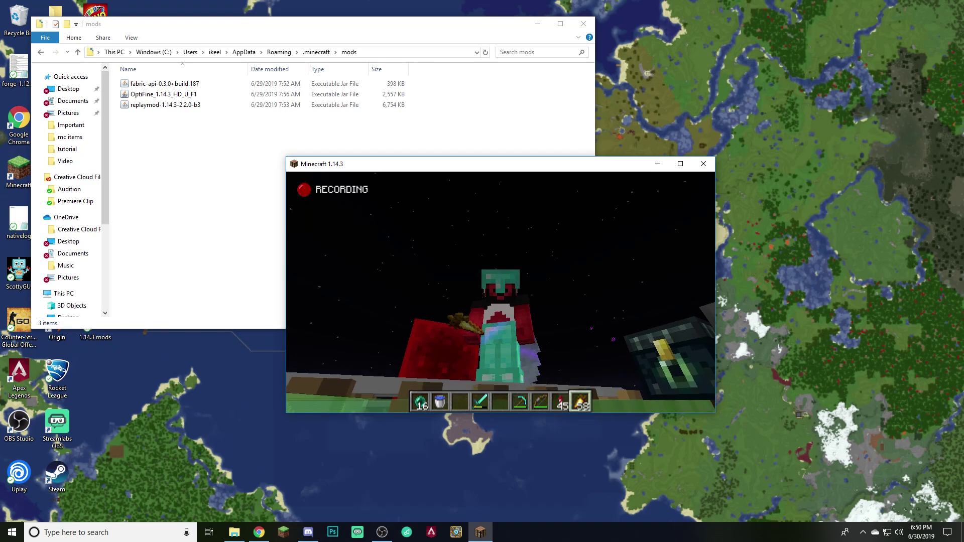
Step: Pause, disconnect from the server, and quit Minecraft from the title screen
key("Escape")
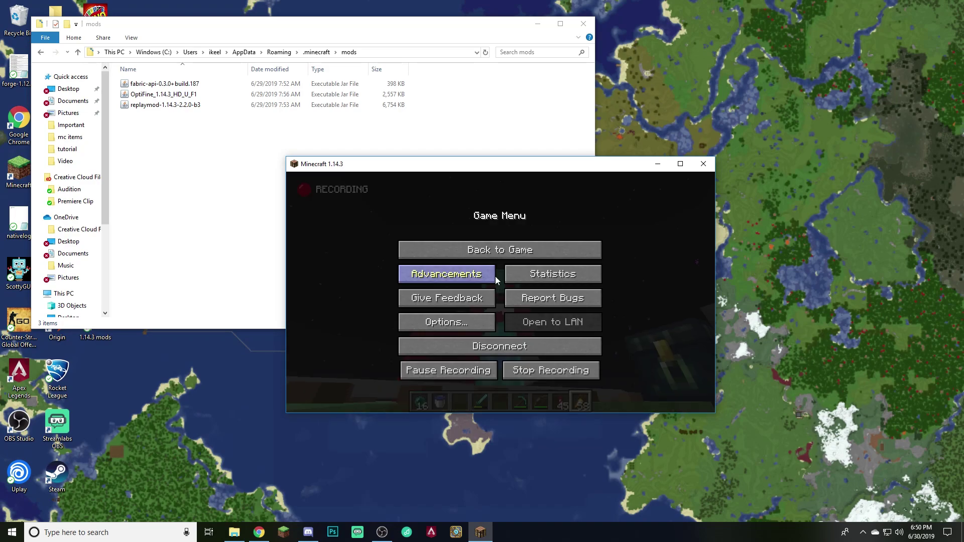
left_click(499, 346)
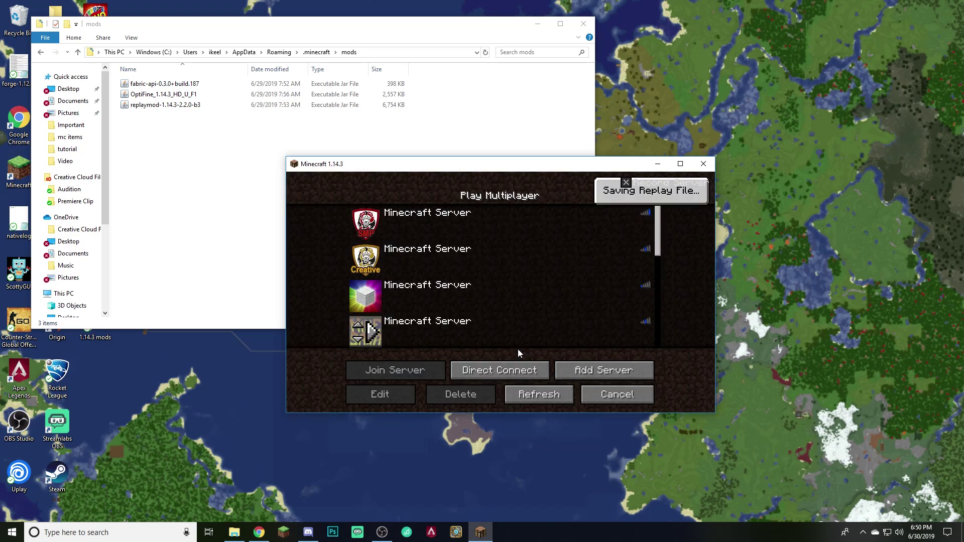
left_click(612, 392)
left_click(550, 374)
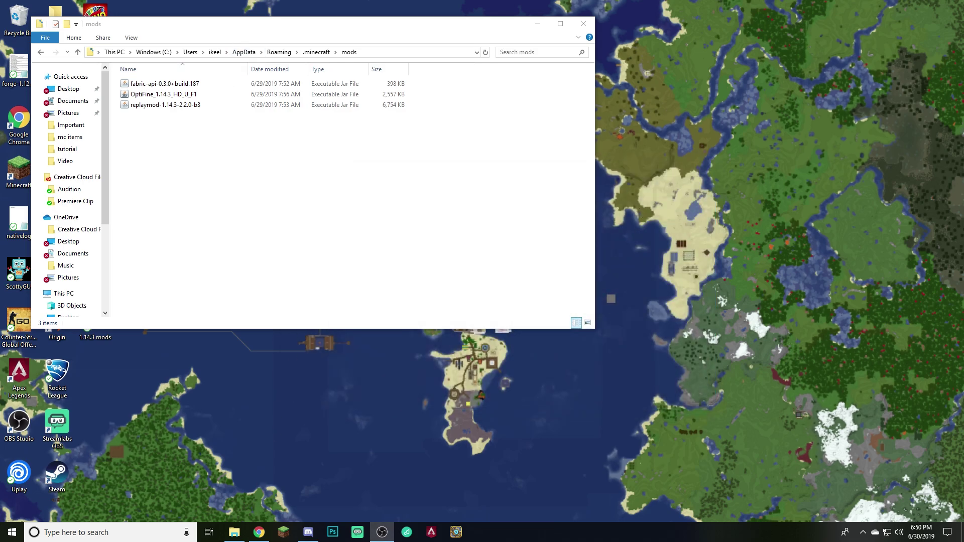
Step: Bring up the CurseForge OptiFabric page in Chrome and download the OptiFabric 0.3.1 jar
left_click(259, 531)
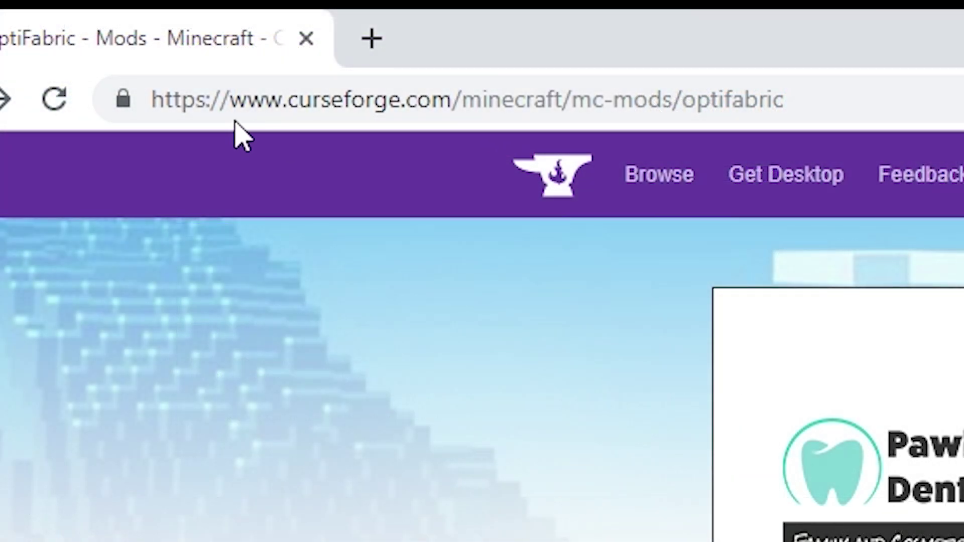
left_click_drag(855, 97, 139, 100)
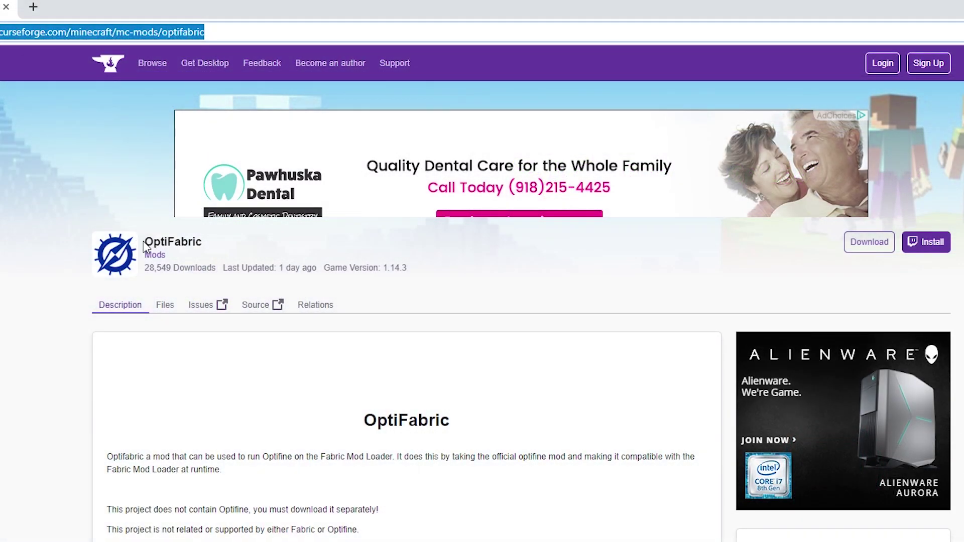
left_click(148, 241)
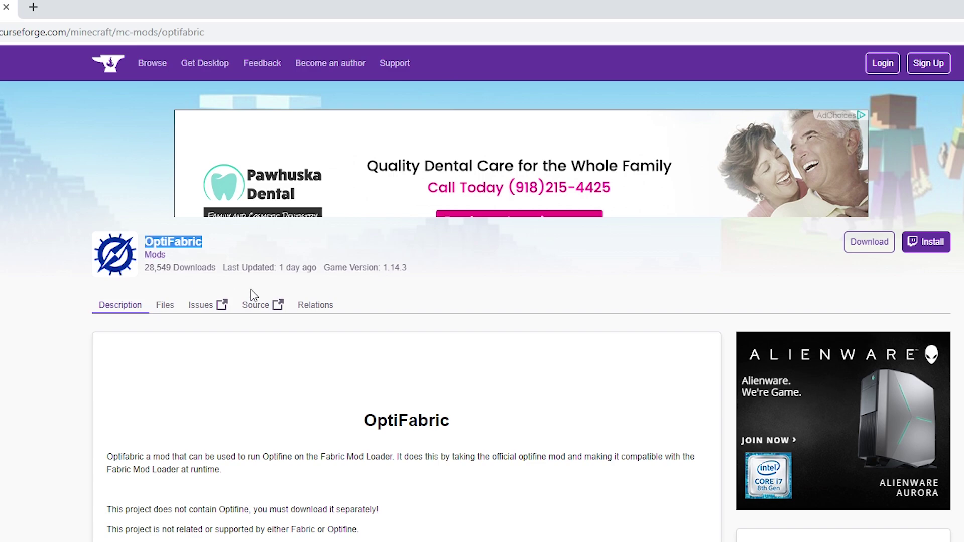
scroll(351, 447, "down", 2)
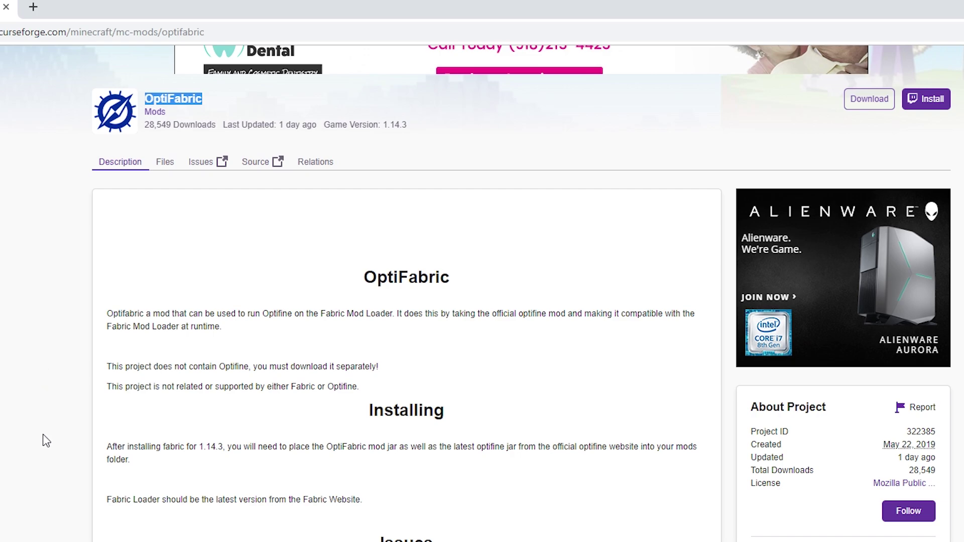
scroll(84, 435, "down", 1)
scroll(432, 243, "up", 3)
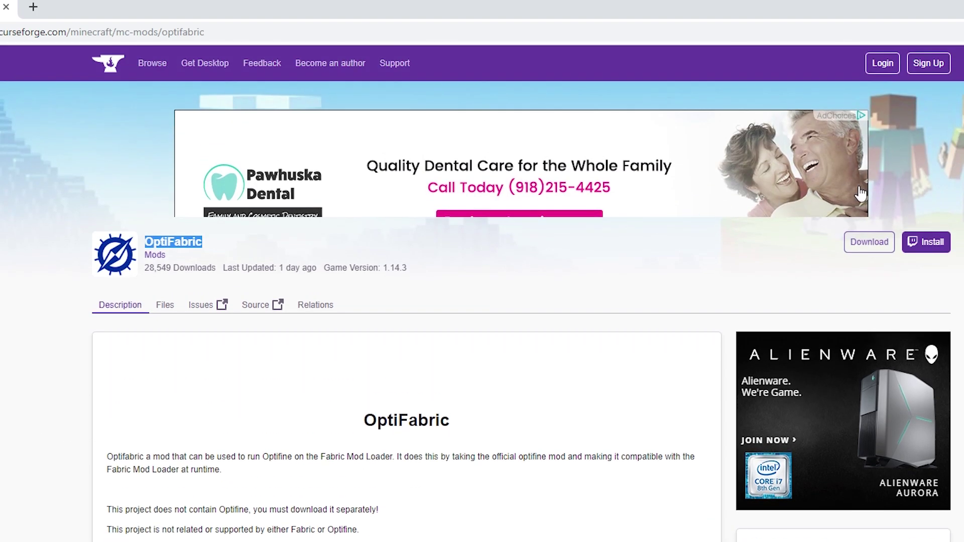
left_click(869, 241)
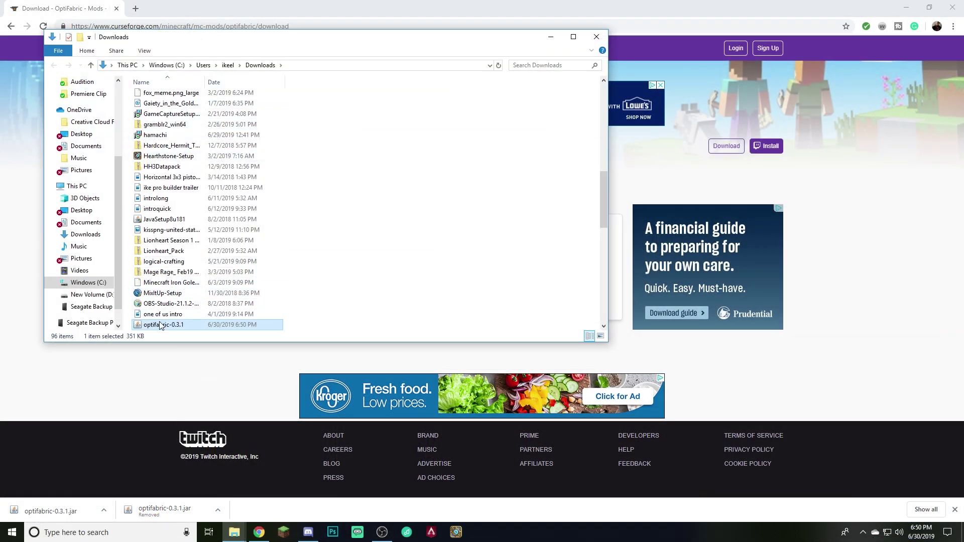
Step: Minimise Chrome to reveal the Downloads folder holding optifabric-0.3.1
left_click(905, 8)
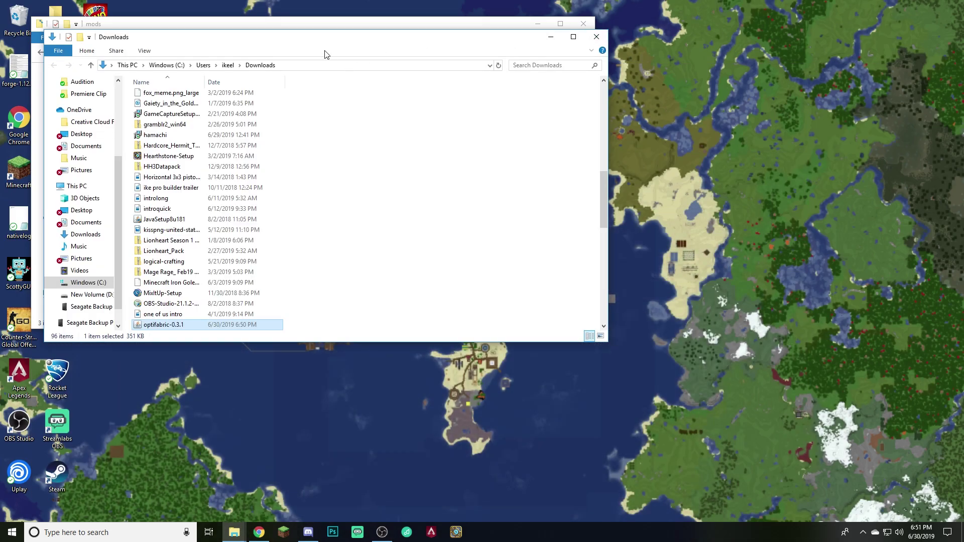
Step: Copy optifabric-0.3.1 from Downloads into the .minecraft\mods folder
left_click_drag(326, 38, 692, 39)
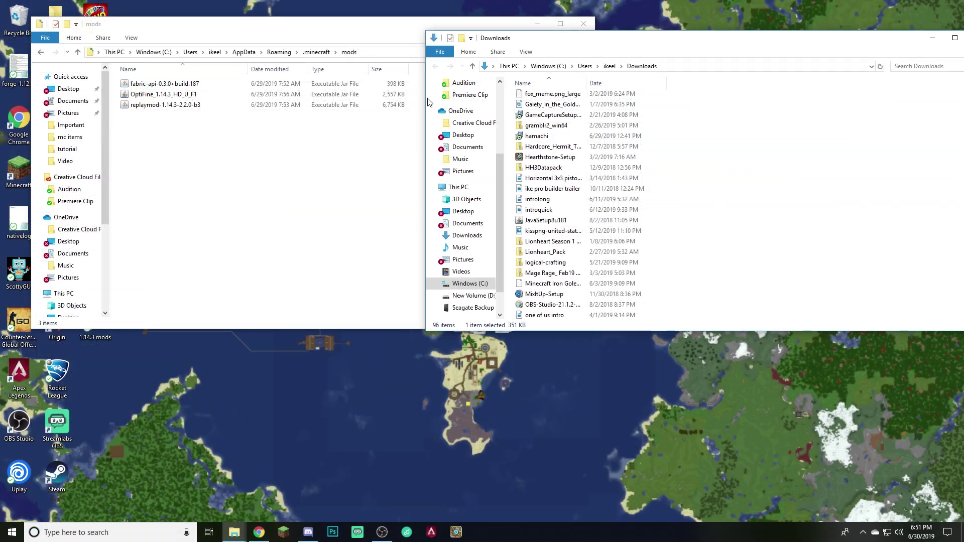
scroll(587, 226, "down", 3)
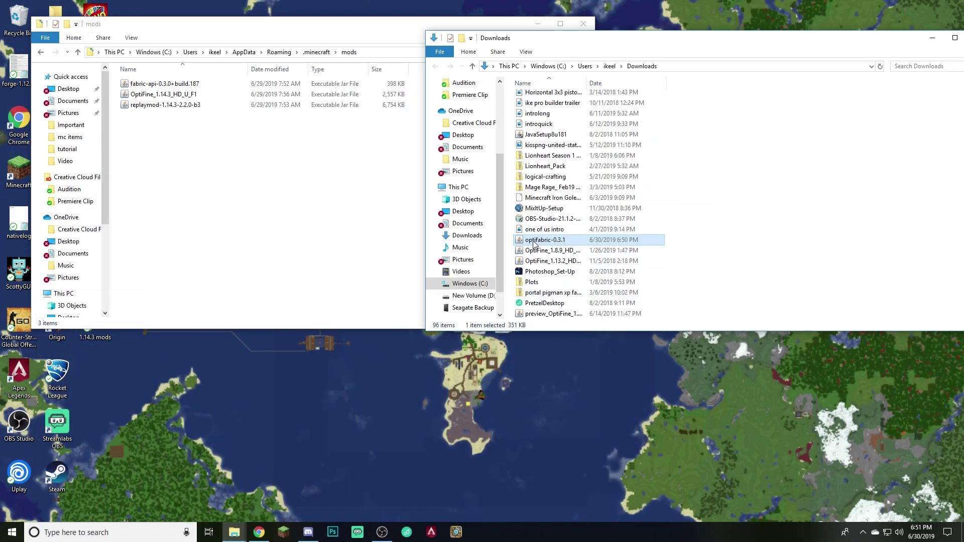
left_click_drag(542, 240, 173, 136)
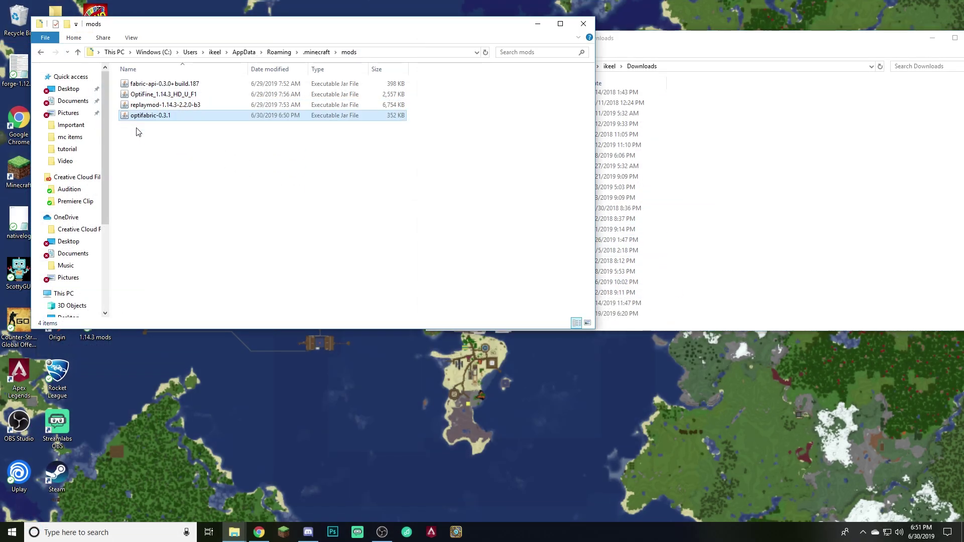
left_click_drag(753, 37, 658, 51)
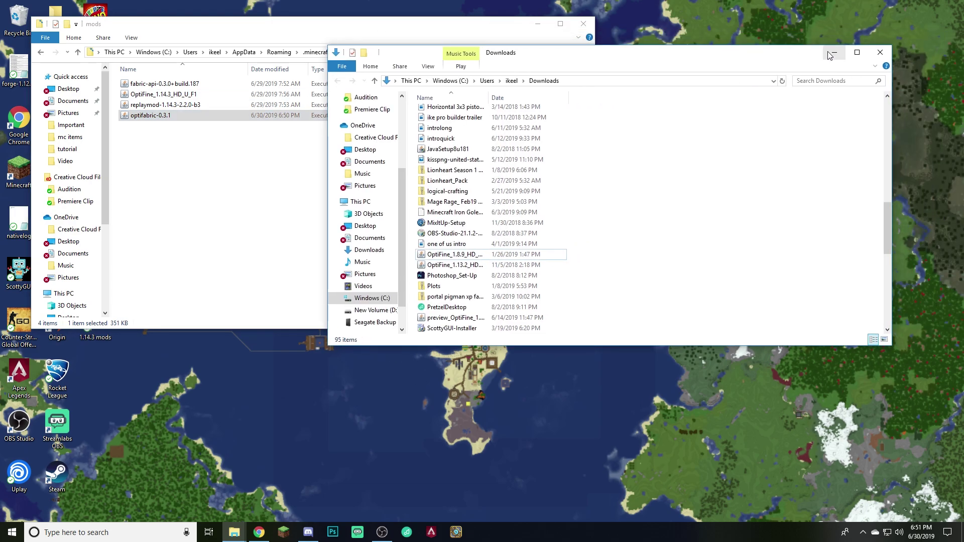
Step: Close Downloads and play the fabric-loader-1.14.3 installation from the Minecraft Launcher
left_click(871, 57)
left_click(283, 533)
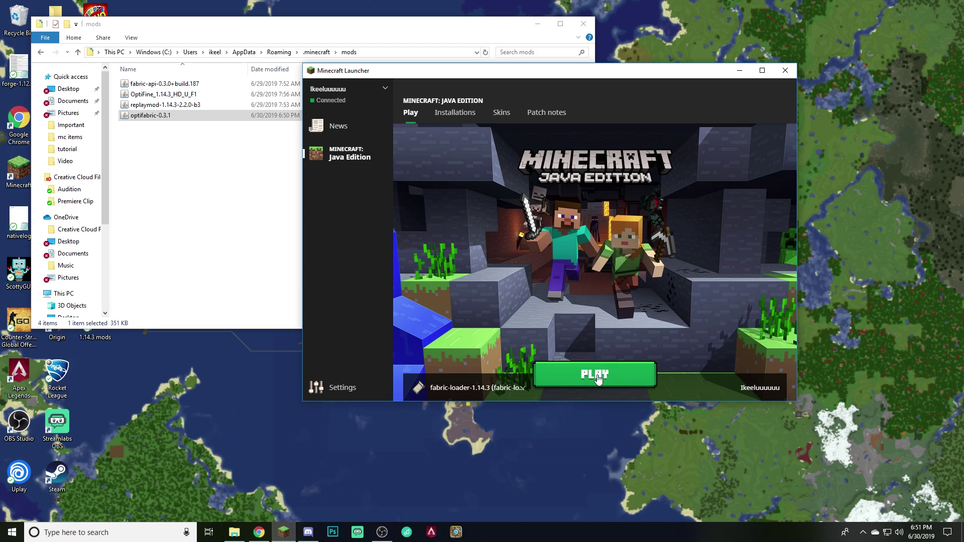
left_click(467, 387)
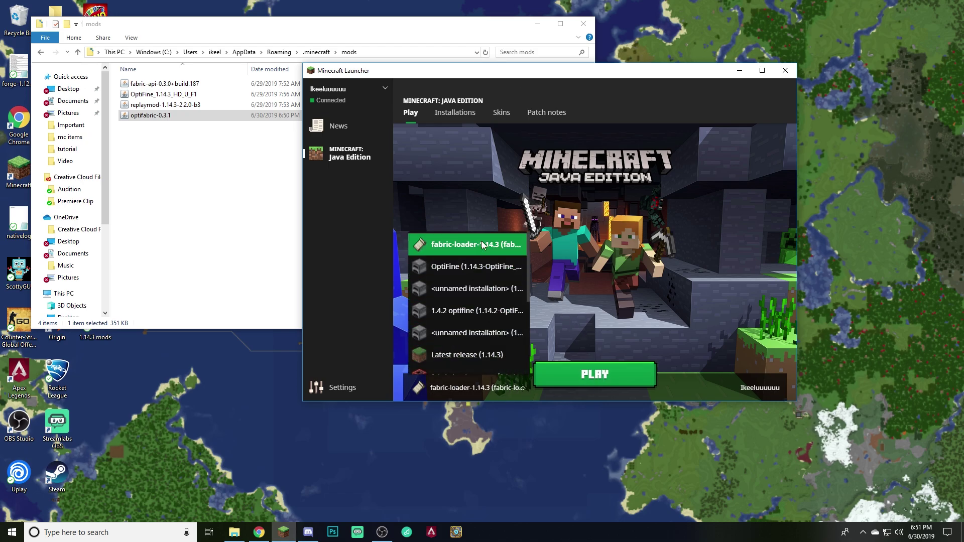
left_click(508, 246)
left_click(595, 374)
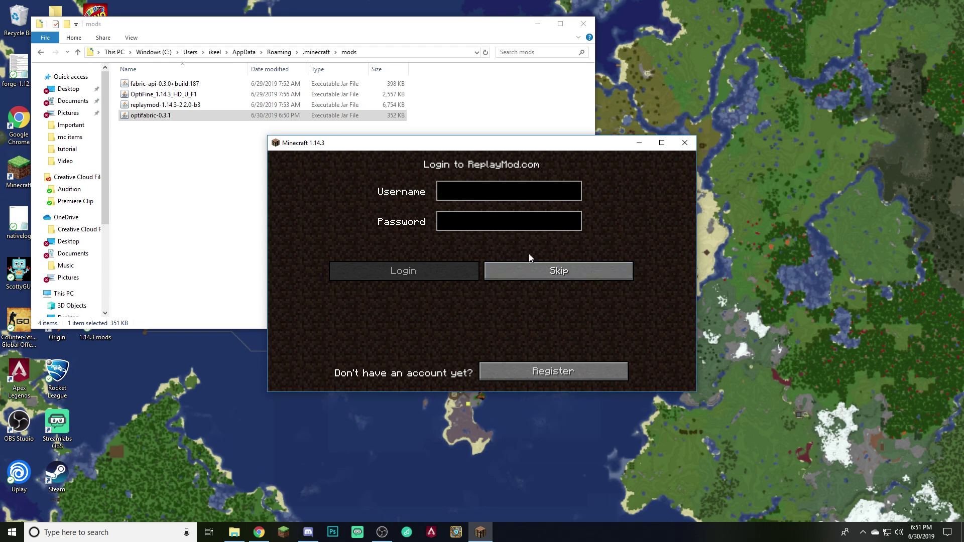
Step: Skip the ReplayMod.com login and join a server from the Multiplayer list
left_click(528, 271)
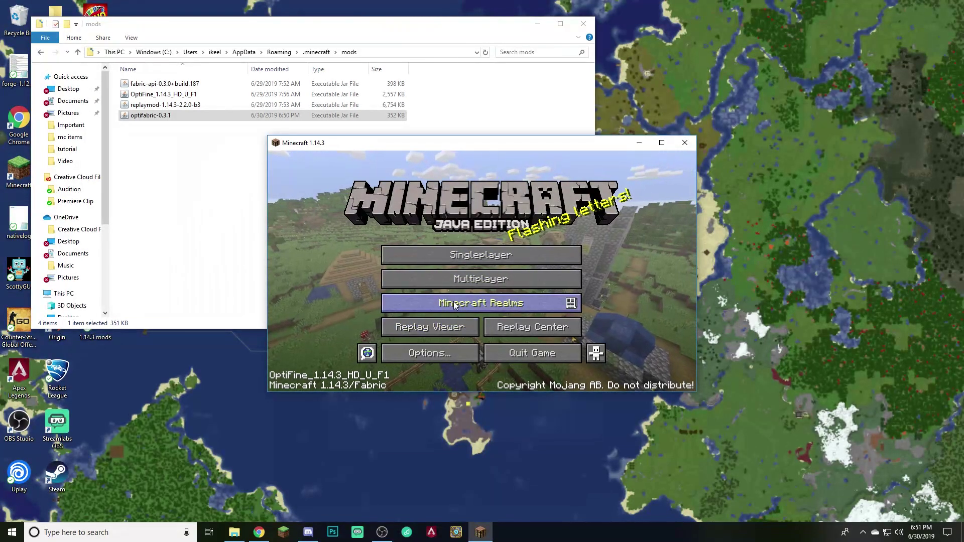
left_click(481, 279)
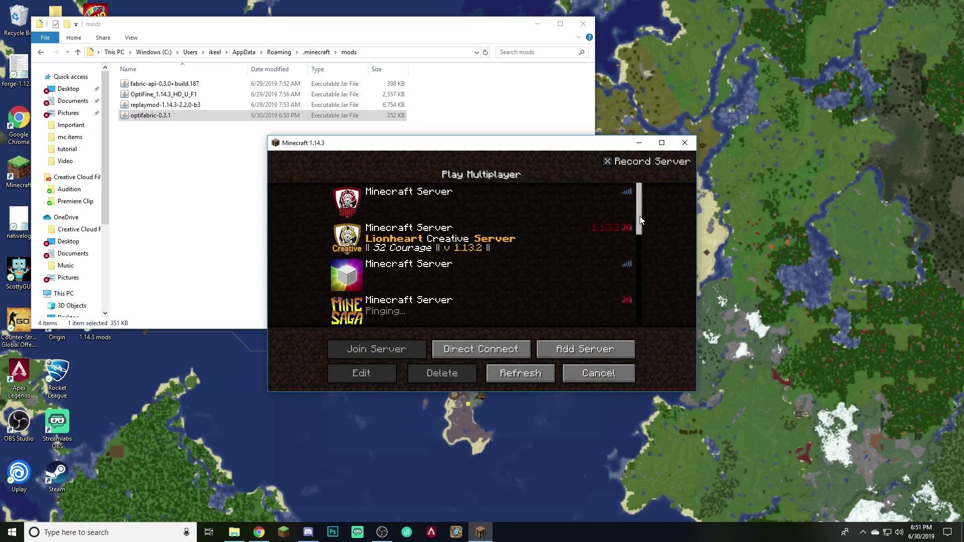
left_click_drag(640, 216, 650, 319)
double_click(352, 279)
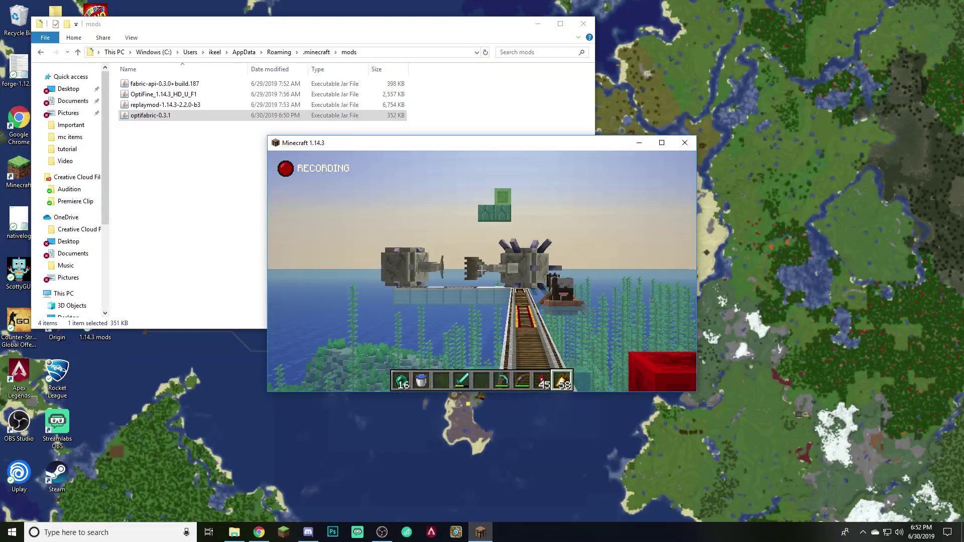
Step: Confirm OptiFine's video settings appear under Options, then return to the game
key("Escape")
left_click(428, 300)
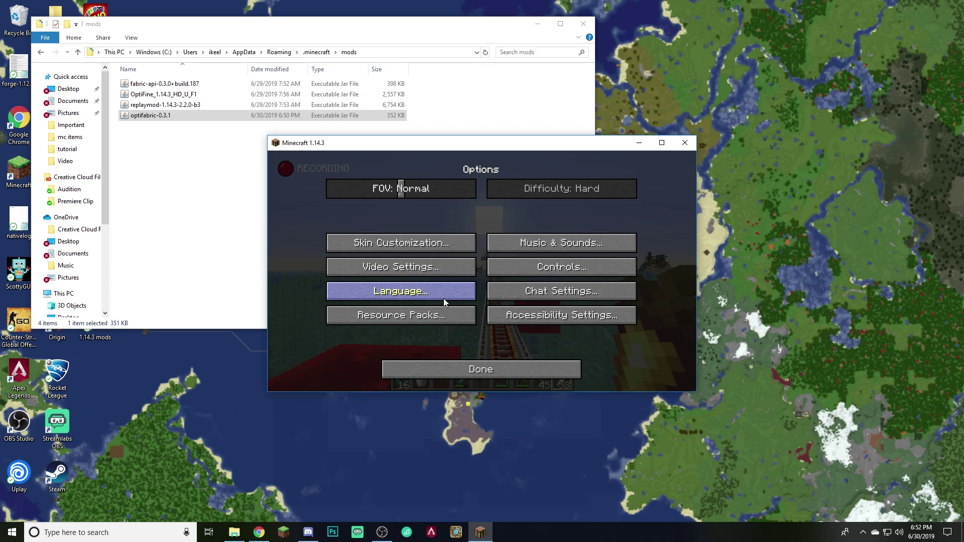
left_click(412, 278)
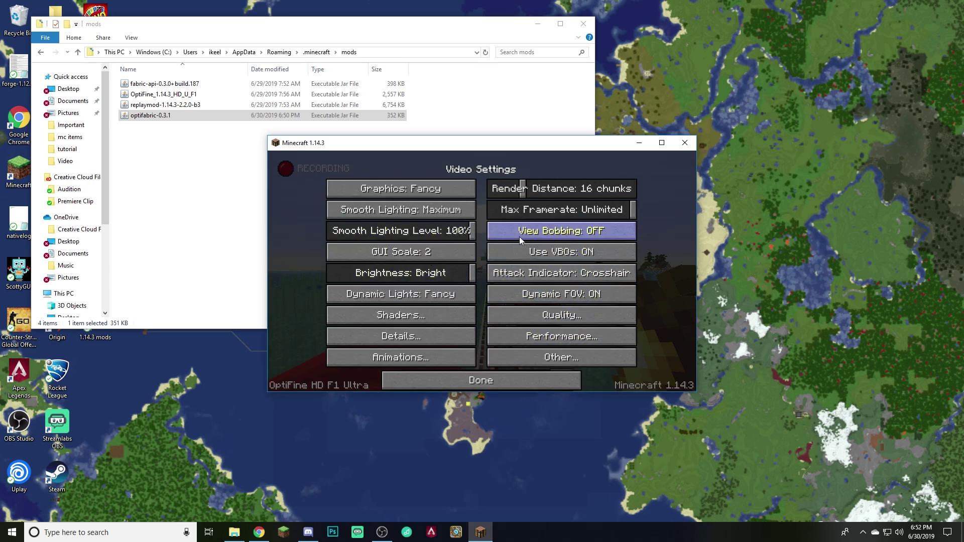
left_click(396, 380)
left_click(455, 368)
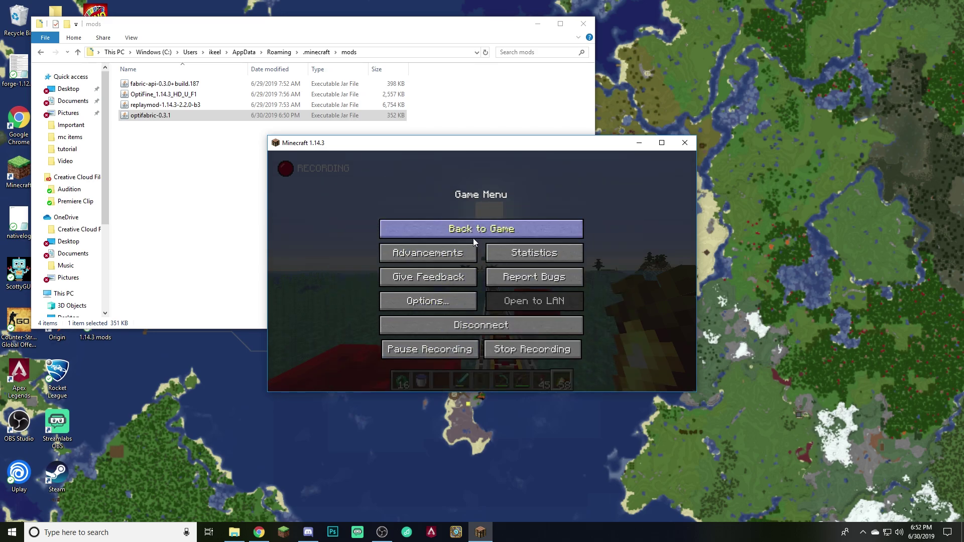
left_click(473, 238)
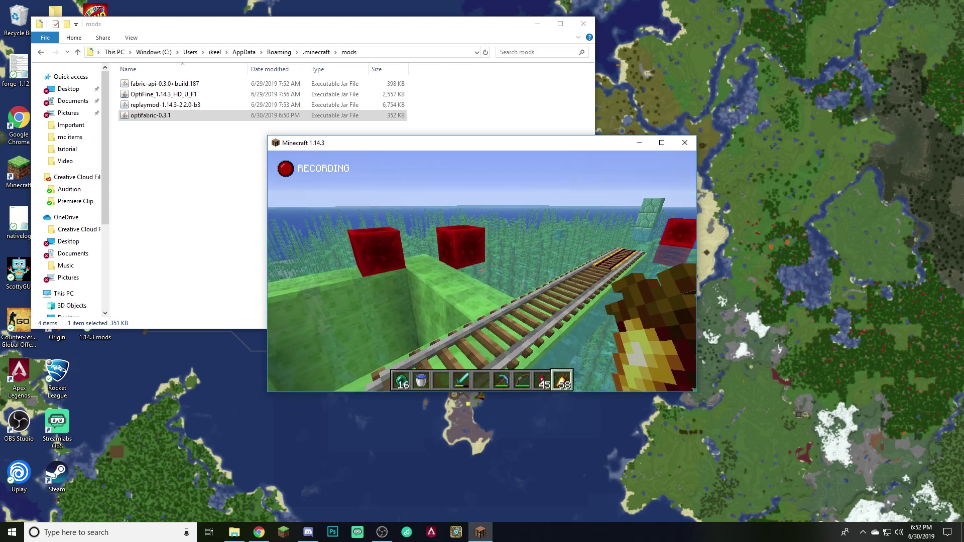
Step: Check chat for the 'Recording started' message, then switch to front third-person view
key("t")
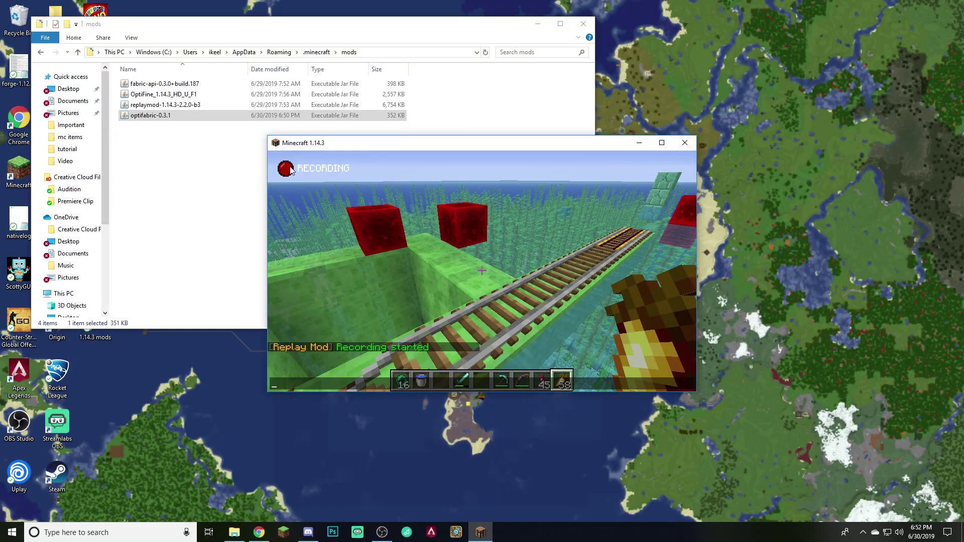
key("Escape")
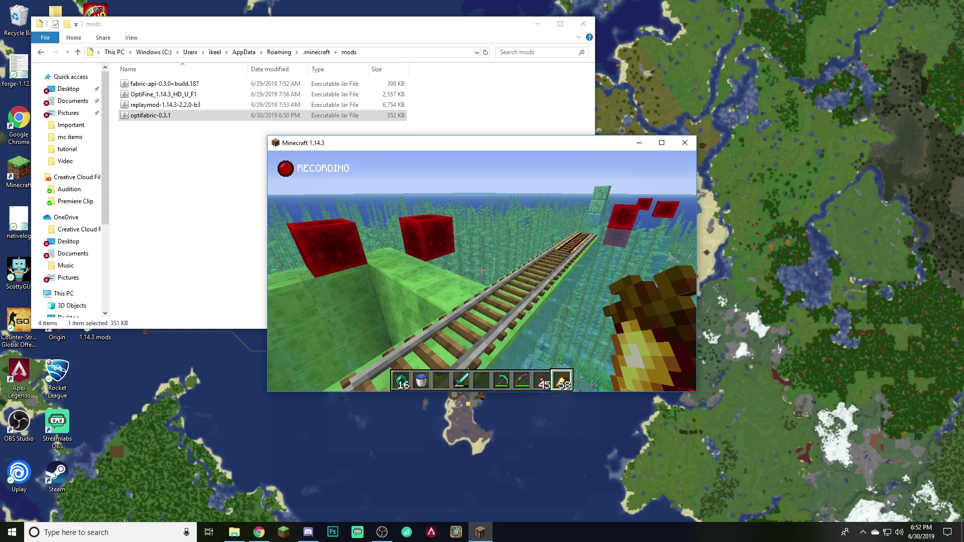
key("F5")
key("F5")
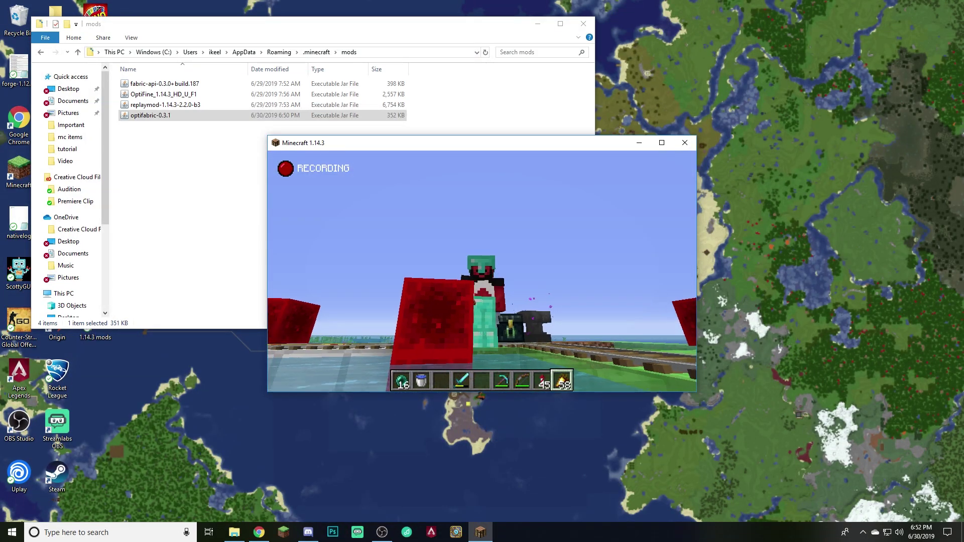